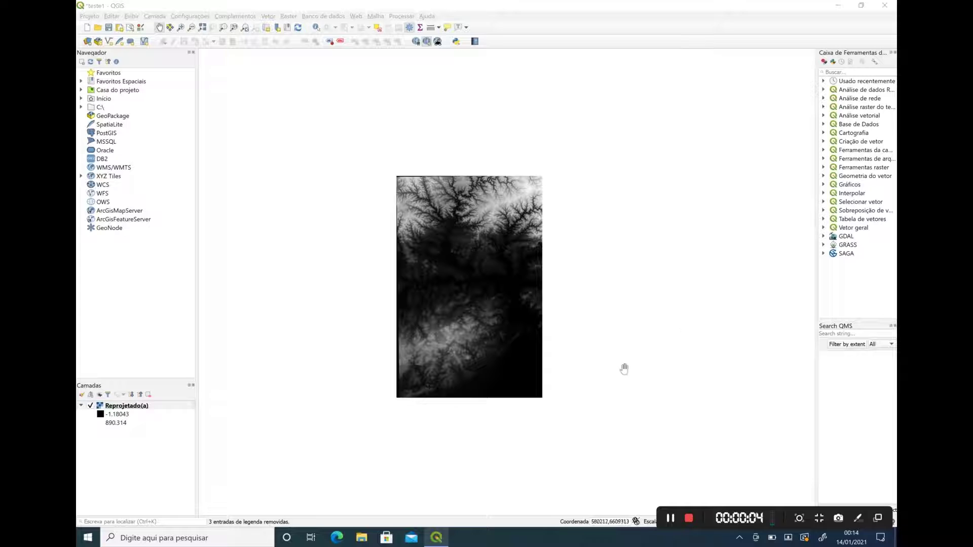
- Add the Google Satellite basemap from QuickMapServices and place the Reprojetado(a) raster beneath it in the layer order
{"action": "scroll", "coordinate": [467, 256], "scroll_direction": "up", "scroll_amount": 1}
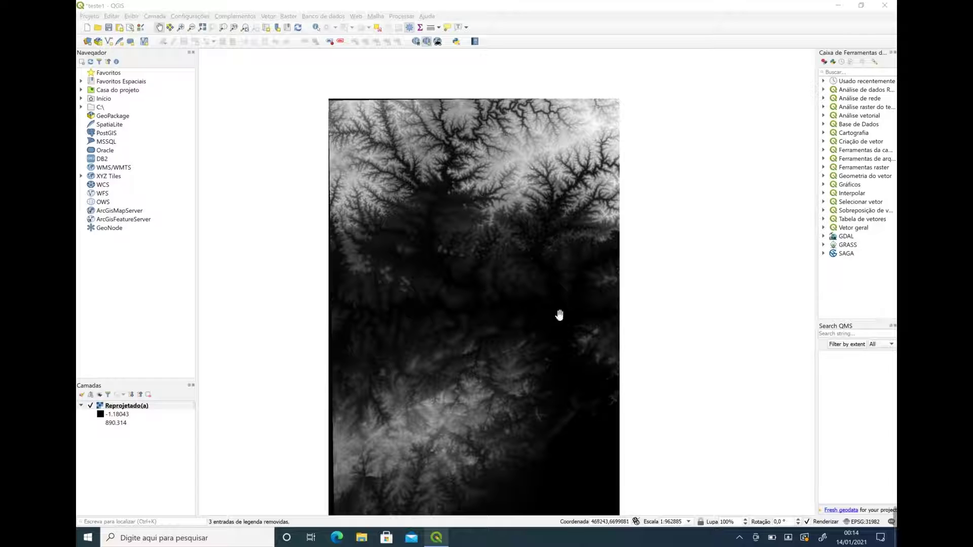
{"action": "left_click", "coordinate": [136, 407]}
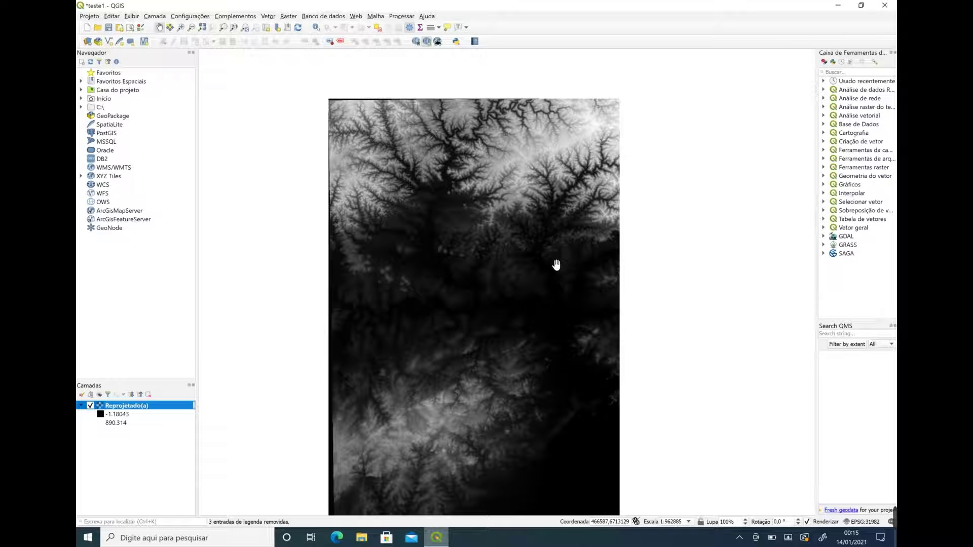
{"action": "left_click_drag", "start_coordinate": [526, 269], "coordinate": [522, 243]}
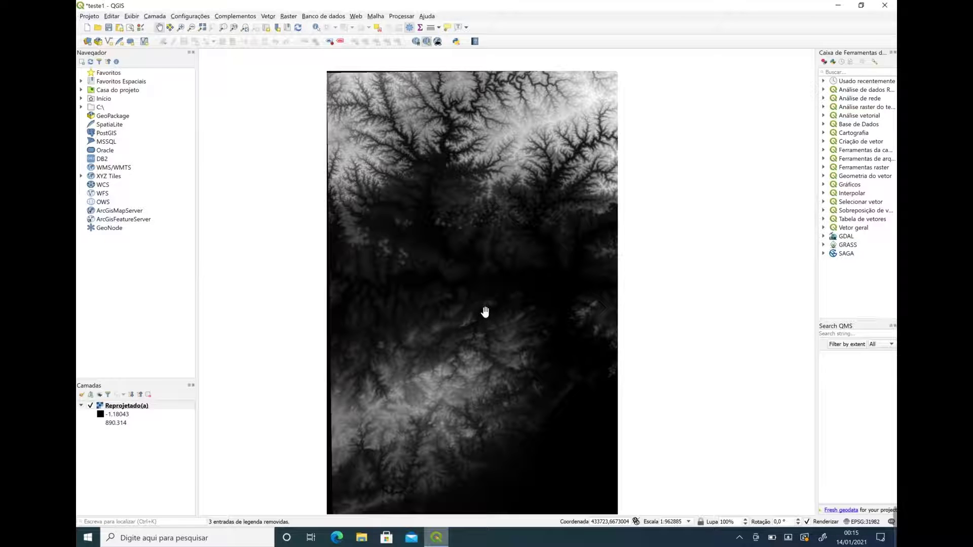
{"action": "left_click", "coordinate": [357, 17]}
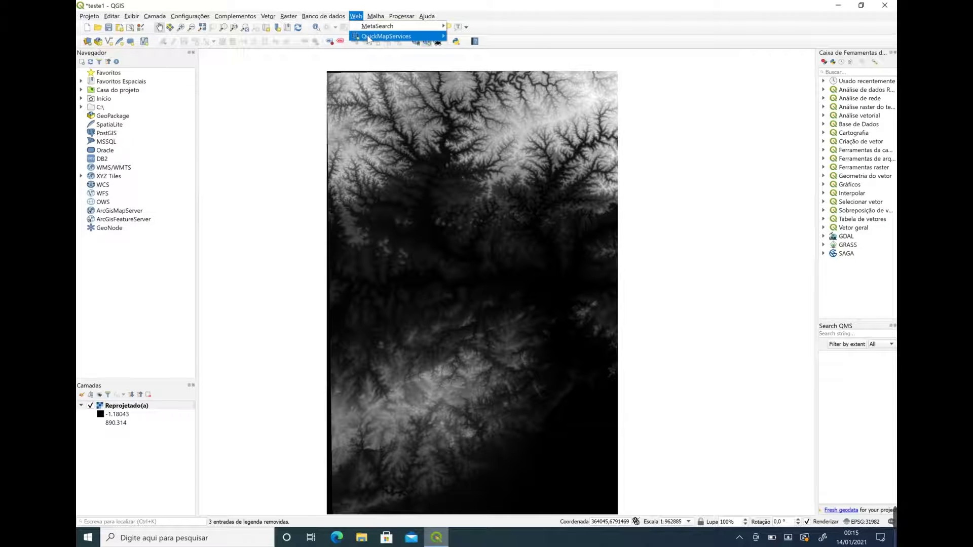
{"action": "mouse_move", "coordinate": [368, 39]}
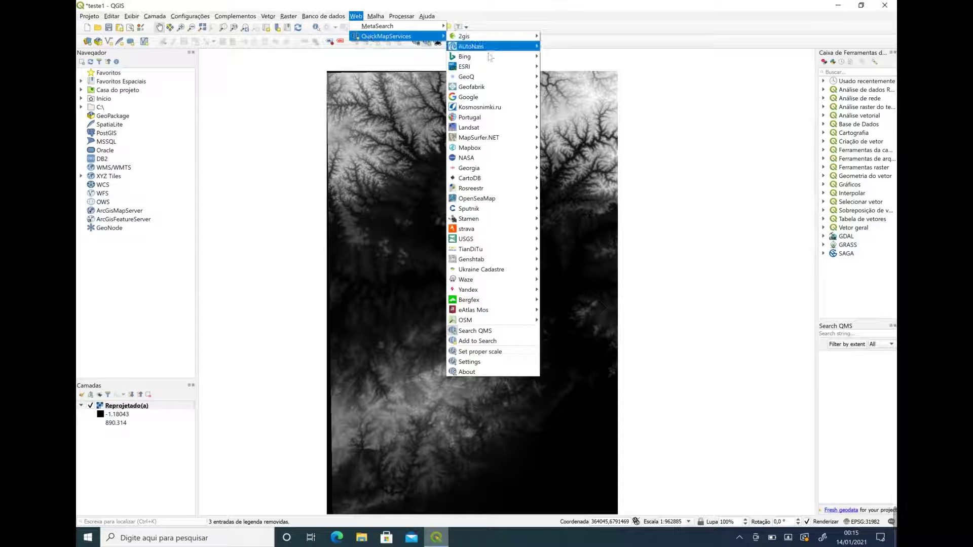
{"action": "mouse_move", "coordinate": [480, 99]}
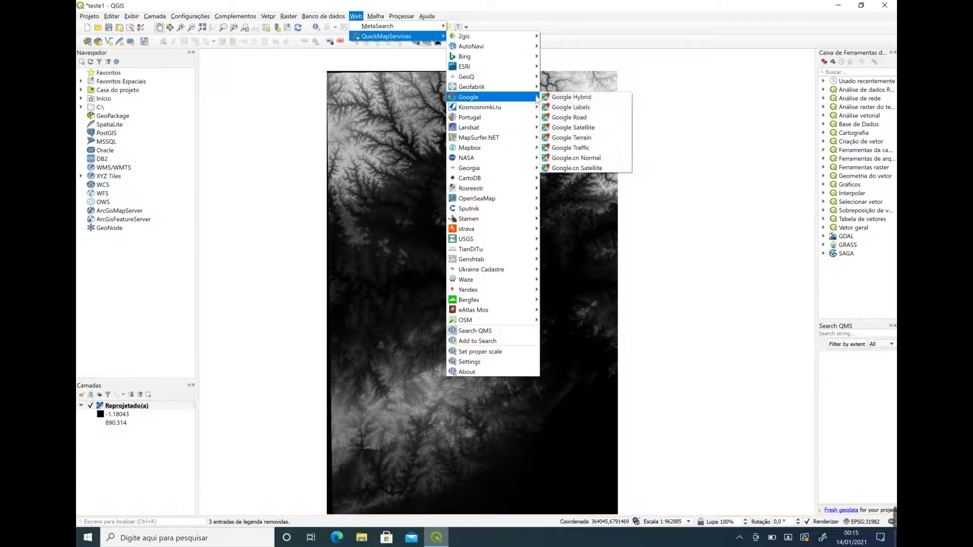
{"action": "left_click", "coordinate": [570, 127]}
{"action": "left_click_drag", "start_coordinate": [127, 406], "coordinate": [170, 482]}
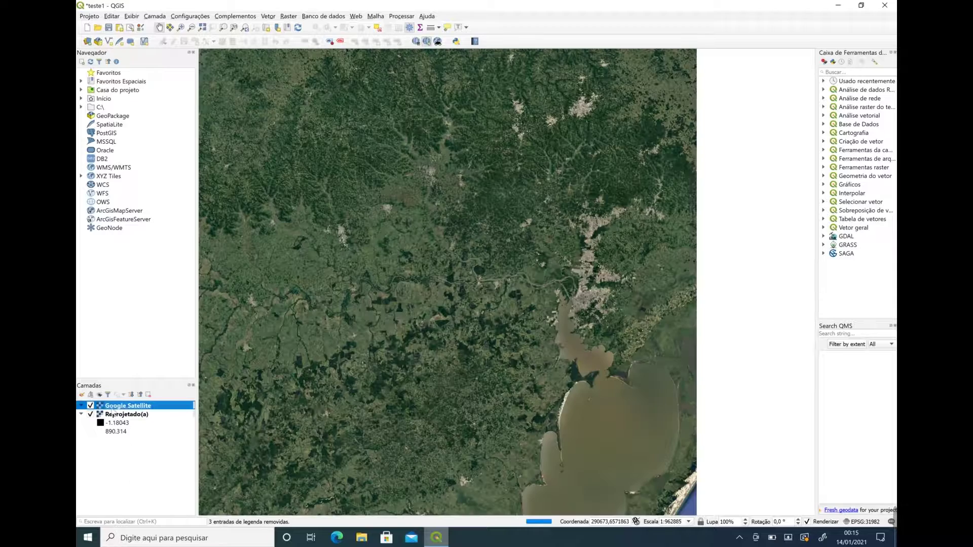
- Start a new shapefile layer with polygon geometry and the project CRS, EPSG:31982 - SIRGAS 2000 / UTM zone 22S
{"action": "scroll", "coordinate": [583, 310], "scroll_direction": "up", "scroll_amount": 4}
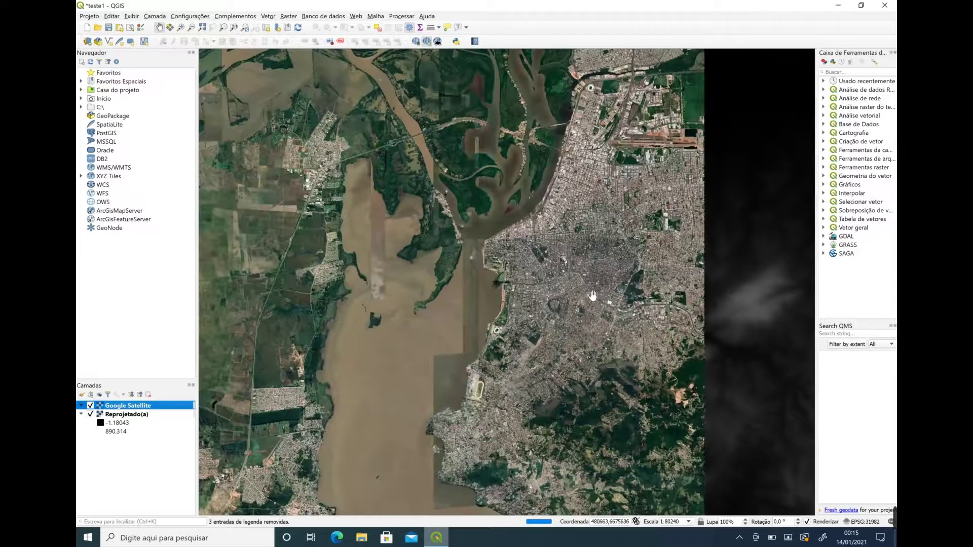
{"action": "left_click_drag", "start_coordinate": [588, 296], "coordinate": [510, 287]}
{"action": "scroll", "coordinate": [509, 287], "scroll_direction": "up", "scroll_amount": 1}
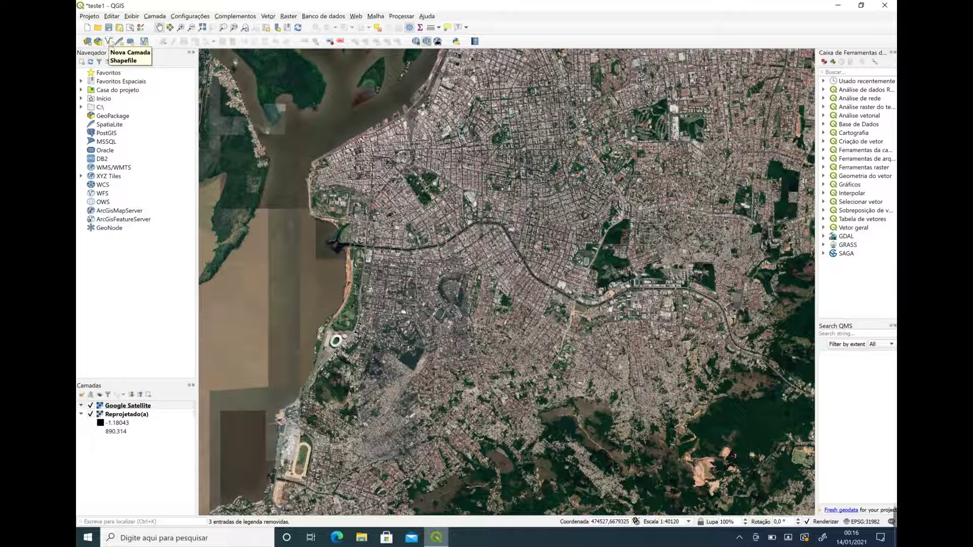
{"action": "left_click", "coordinate": [109, 43]}
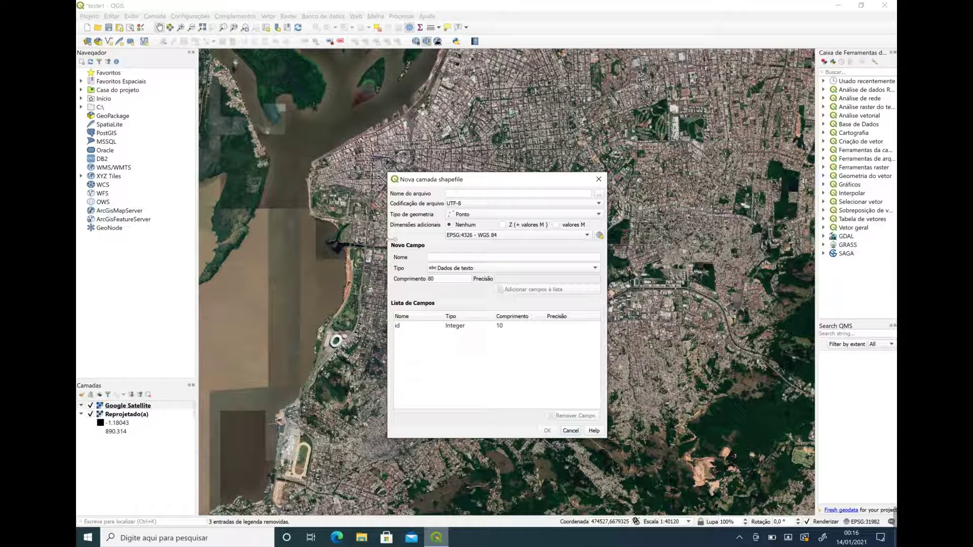
{"action": "left_click", "coordinate": [132, 418]}
{"action": "left_click", "coordinate": [479, 215]}
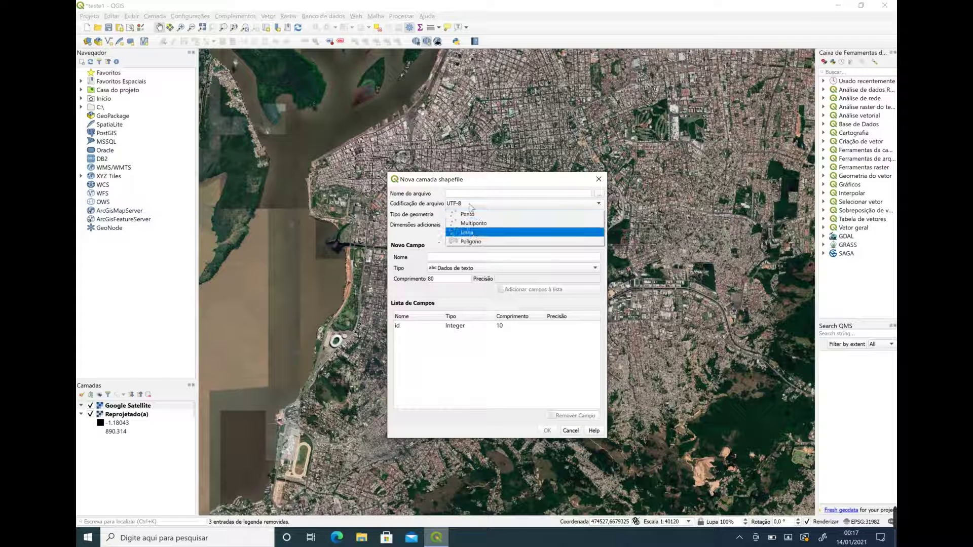
{"action": "left_click", "coordinate": [468, 242]}
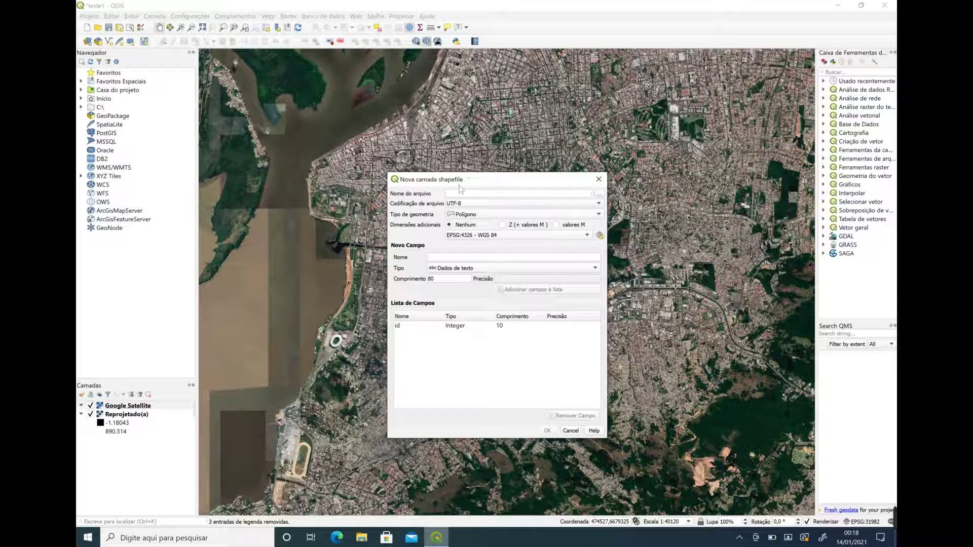
{"action": "left_click", "coordinate": [483, 238]}
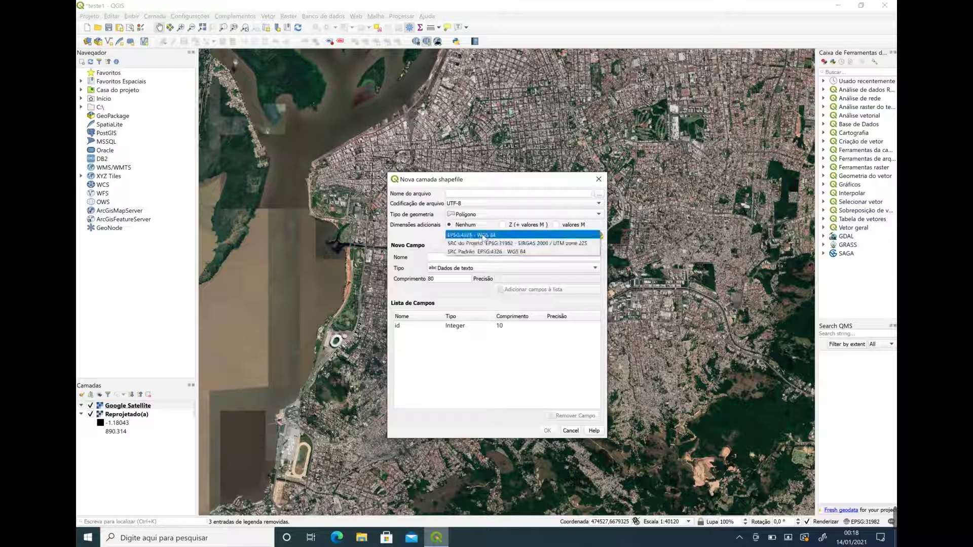
{"action": "left_click", "coordinate": [536, 244]}
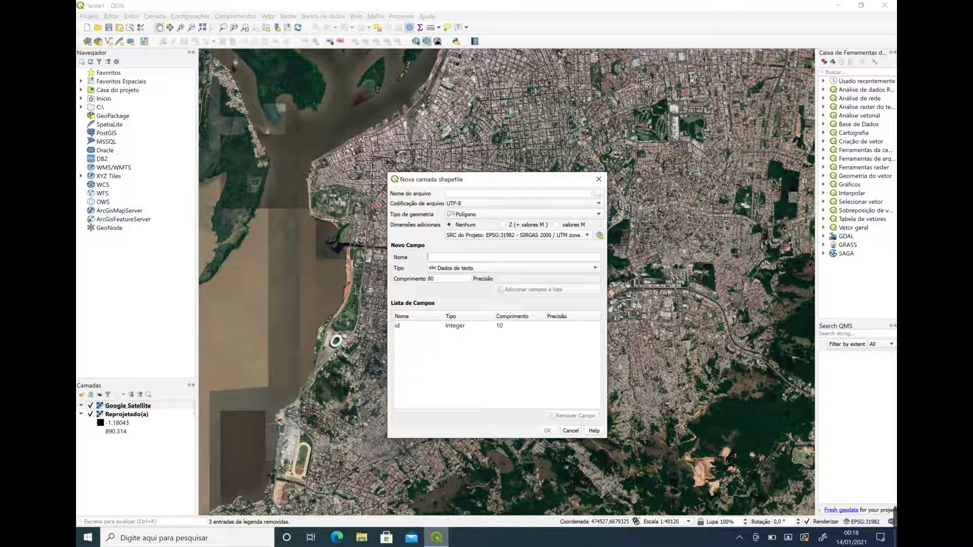
- Name the shapefile recorte, enter teste as the new field's name, and create the layer
{"action": "left_click", "coordinate": [458, 257]}
{"action": "type", "text": "recorte"}
{"action": "left_click", "coordinate": [458, 257]}
{"action": "type", "text": "tel"}
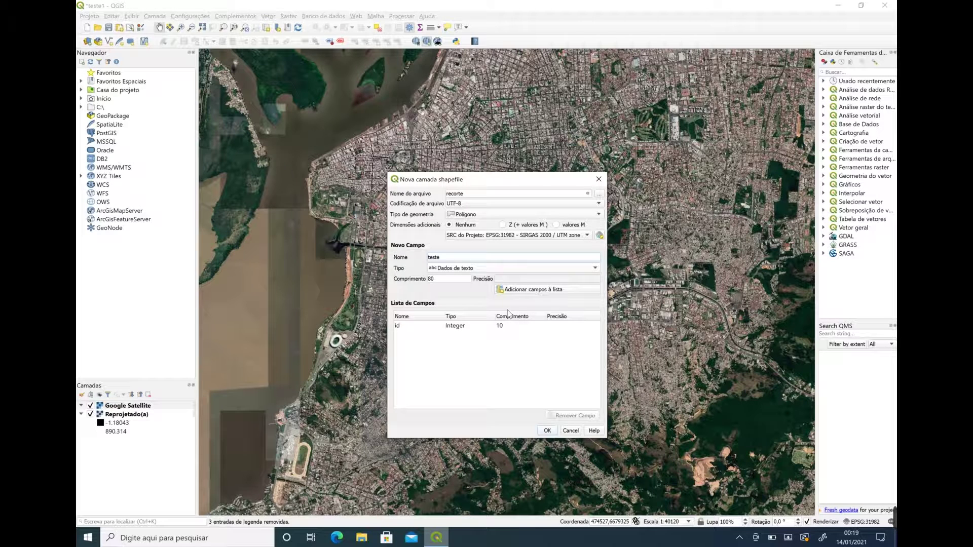
{"action": "left_click", "coordinate": [544, 432]}
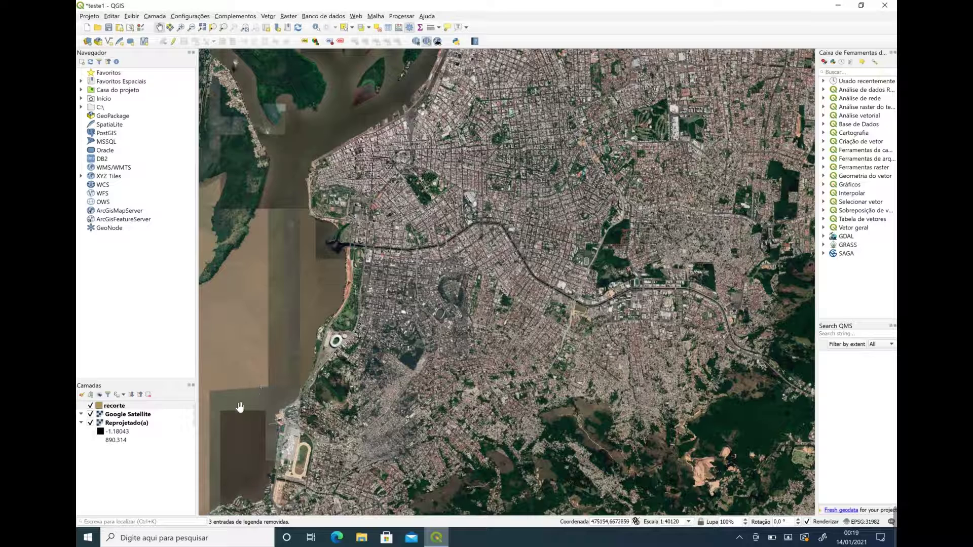
- Enable editing on the recorte layer and digitize a nine-vertex polygon over the riverside city area, leaving its id empty
{"action": "left_click", "coordinate": [125, 406]}
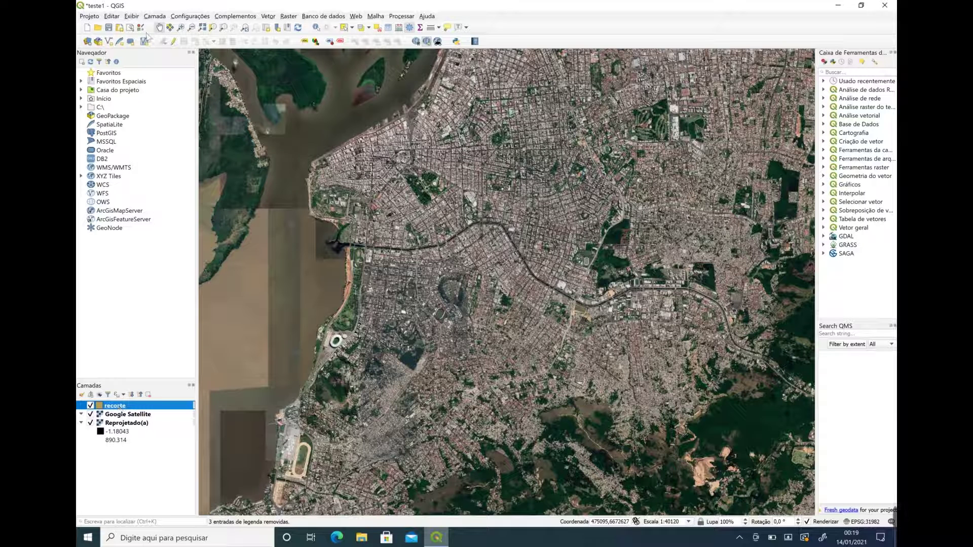
{"action": "left_click", "coordinate": [173, 41]}
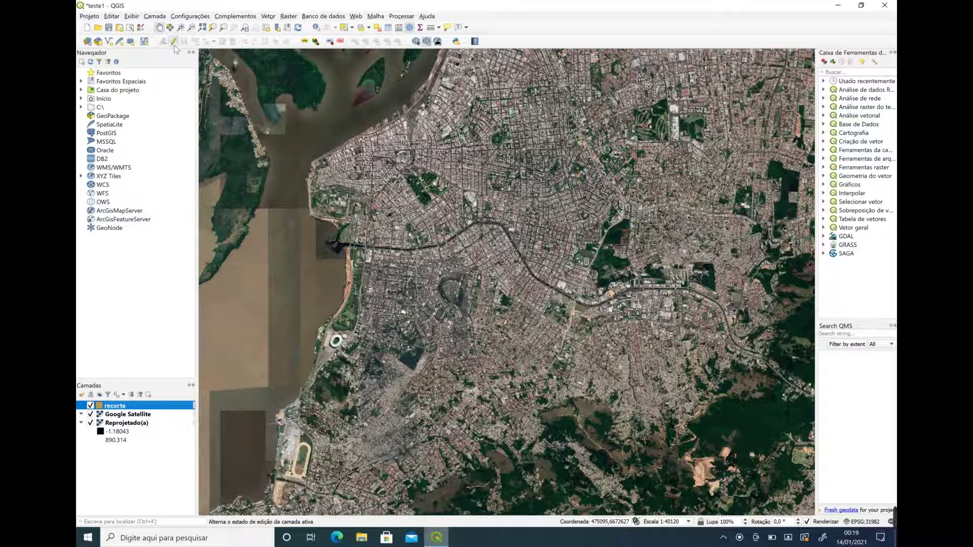
{"action": "left_click", "coordinate": [194, 42]}
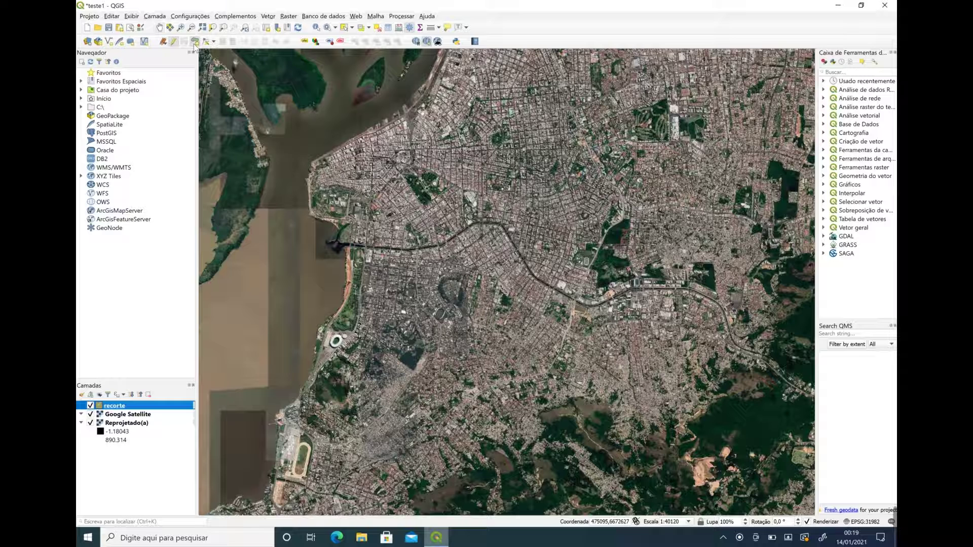
{"action": "left_click", "coordinate": [299, 141]}
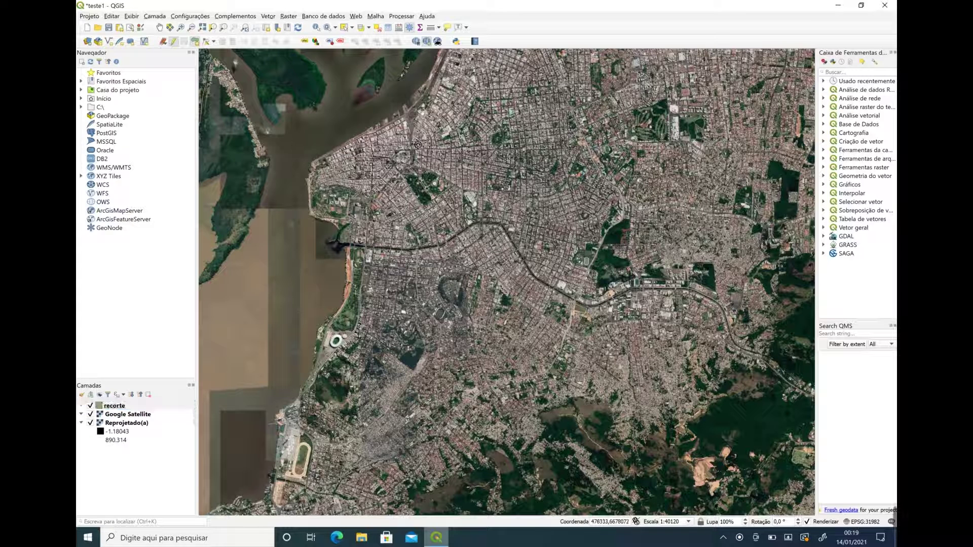
{"action": "left_click", "coordinate": [722, 265]}
{"action": "left_click", "coordinate": [682, 382]}
{"action": "left_click", "coordinate": [549, 453]}
{"action": "left_click", "coordinate": [270, 383]}
{"action": "left_click", "coordinate": [277, 223]}
{"action": "right_click", "coordinate": [271, 233]}
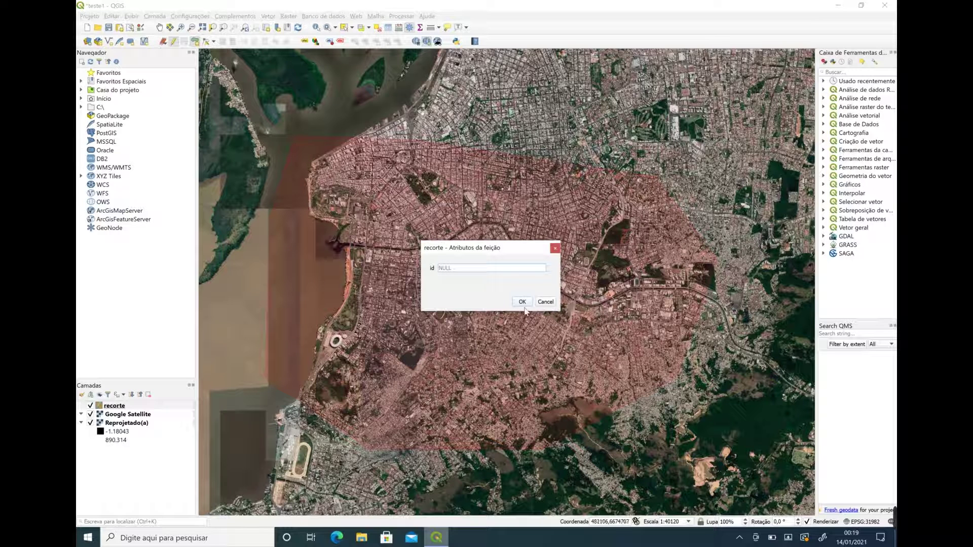
{"action": "left_click", "coordinate": [522, 302]}
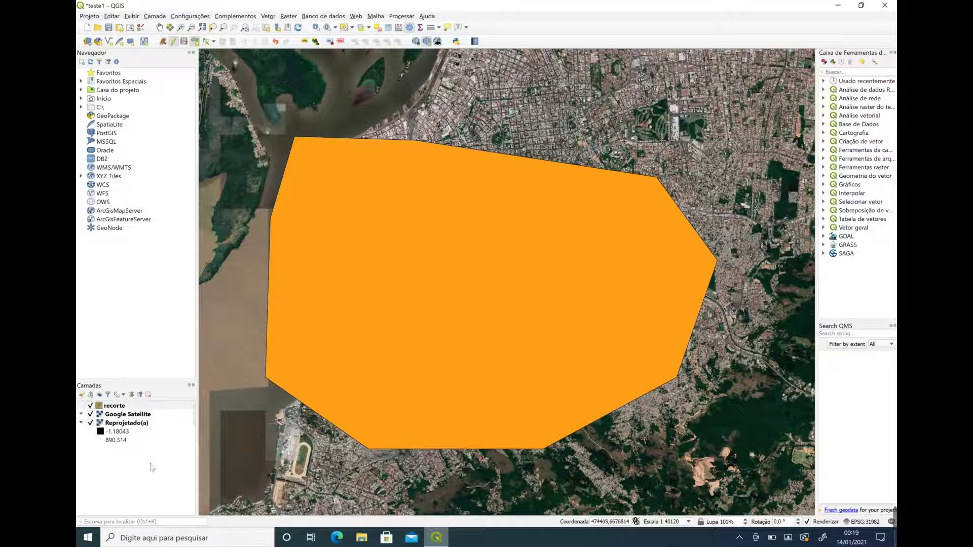
- Set the recorte layer's symbol opacity to about 28% and apply it
{"action": "left_click", "coordinate": [114, 405]}
{"action": "right_click", "coordinate": [120, 409]}
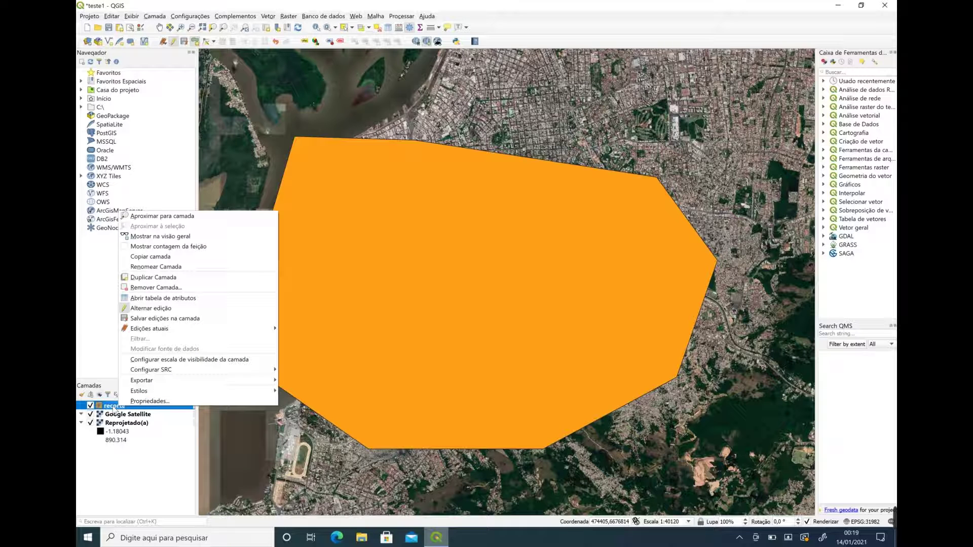
{"action": "left_click", "coordinate": [153, 407]}
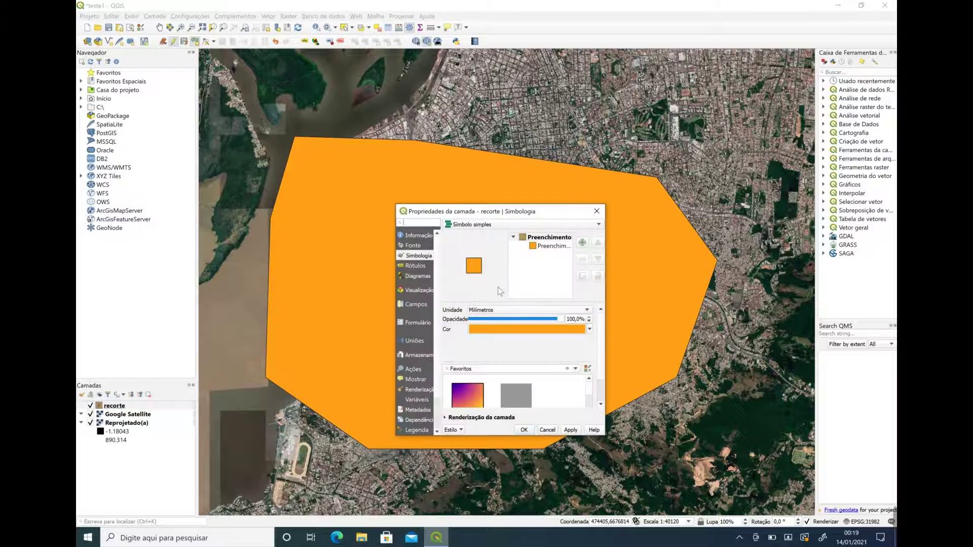
{"action": "left_click_drag", "start_coordinate": [558, 319], "coordinate": [497, 320]}
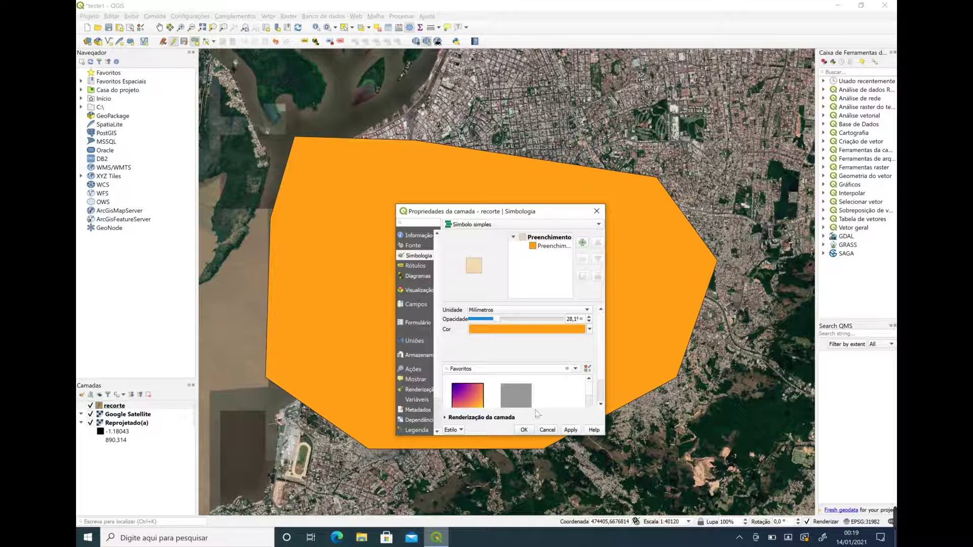
{"action": "left_click", "coordinate": [571, 430]}
{"action": "left_click", "coordinate": [524, 430]}
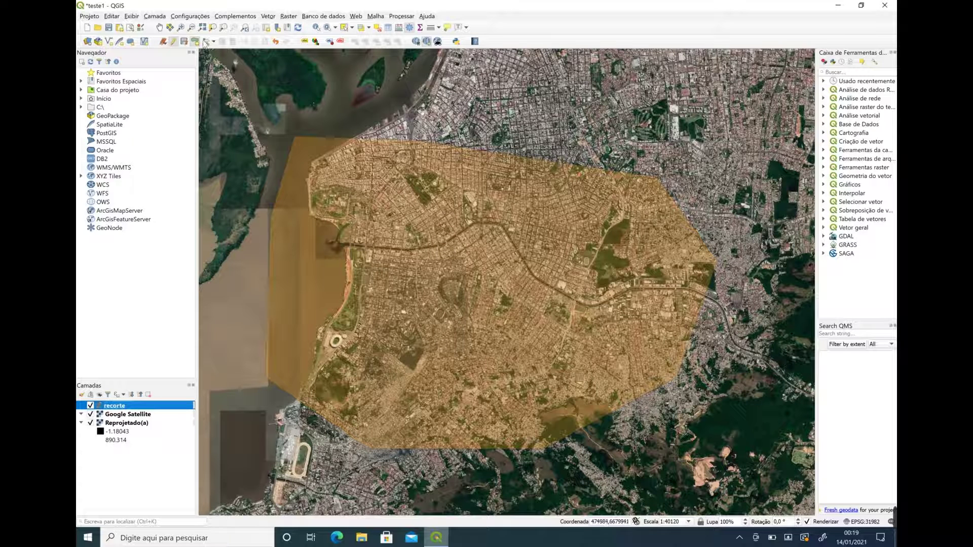
- Reshape the recorte polygon with the vertex tool, extending its northern edge outward and adding a vertex on the northwest side over the river
{"action": "left_click", "coordinate": [207, 41]}
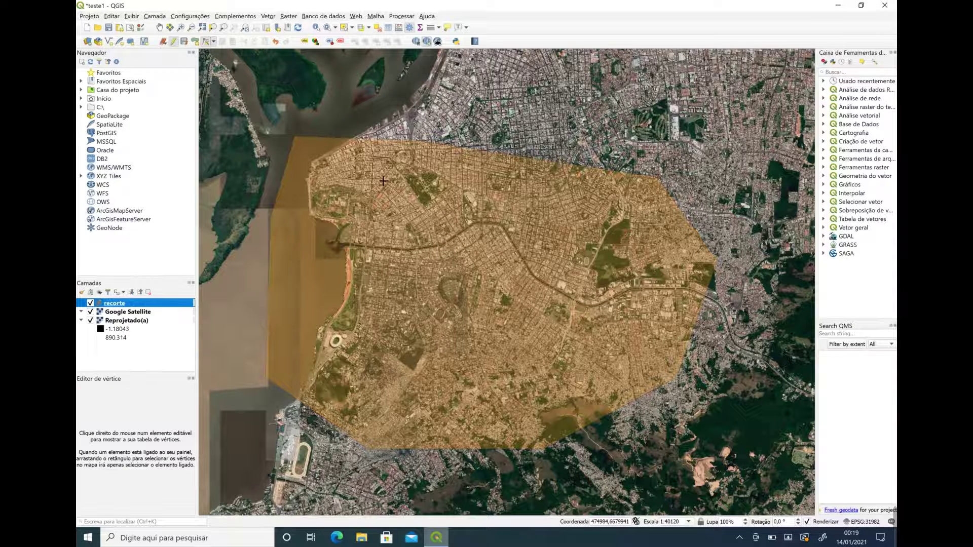
{"action": "left_click", "coordinate": [295, 136]}
{"action": "left_click", "coordinate": [365, 106]}
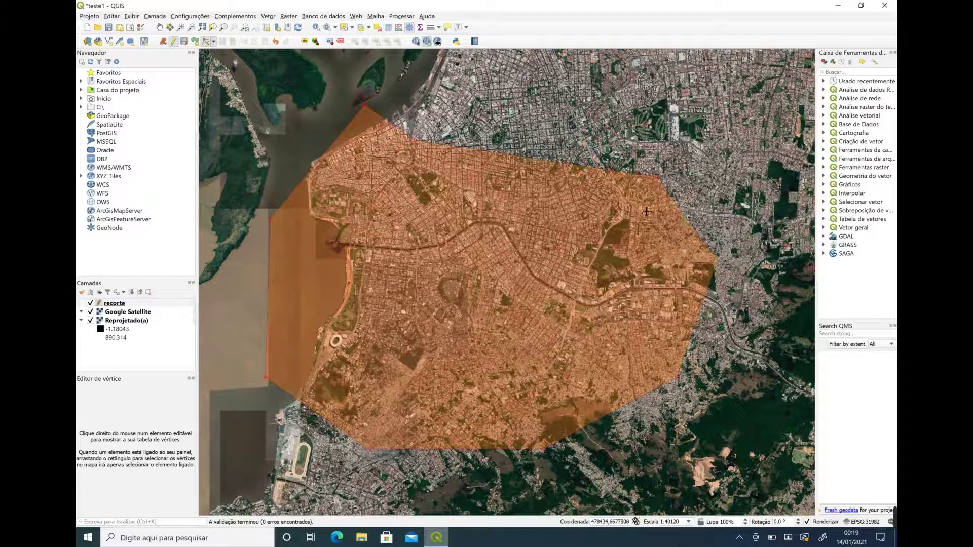
{"action": "left_click", "coordinate": [537, 165]}
{"action": "left_click", "coordinate": [583, 130]}
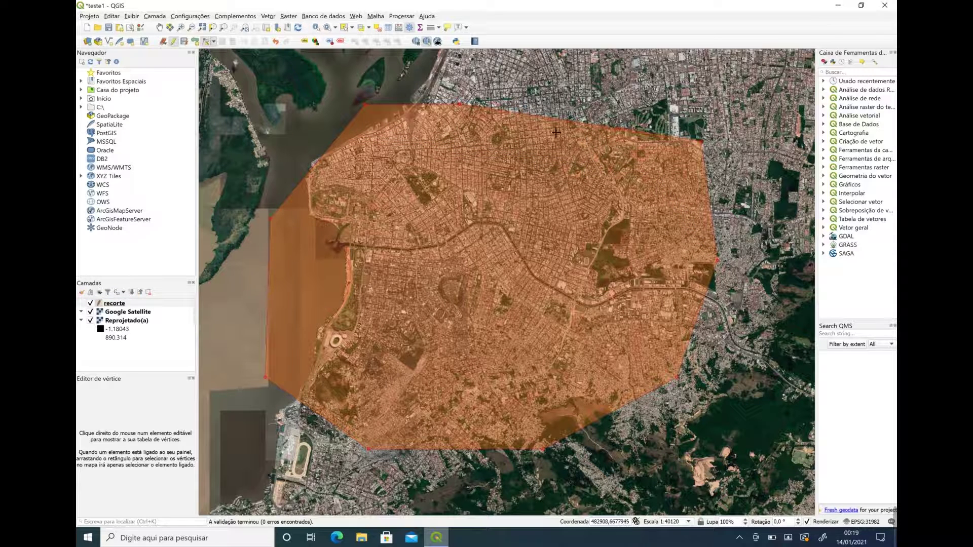
{"action": "left_click", "coordinate": [319, 161]}
{"action": "left_click", "coordinate": [294, 146]}
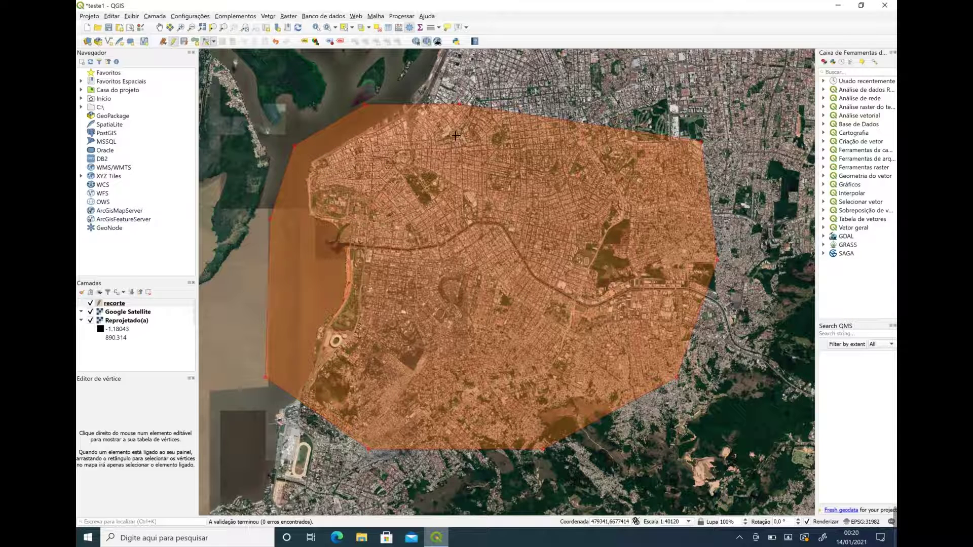
- List the recorte polygon's vertices in the vertex editor and select vertex 0
{"action": "right_click", "coordinate": [487, 147]}
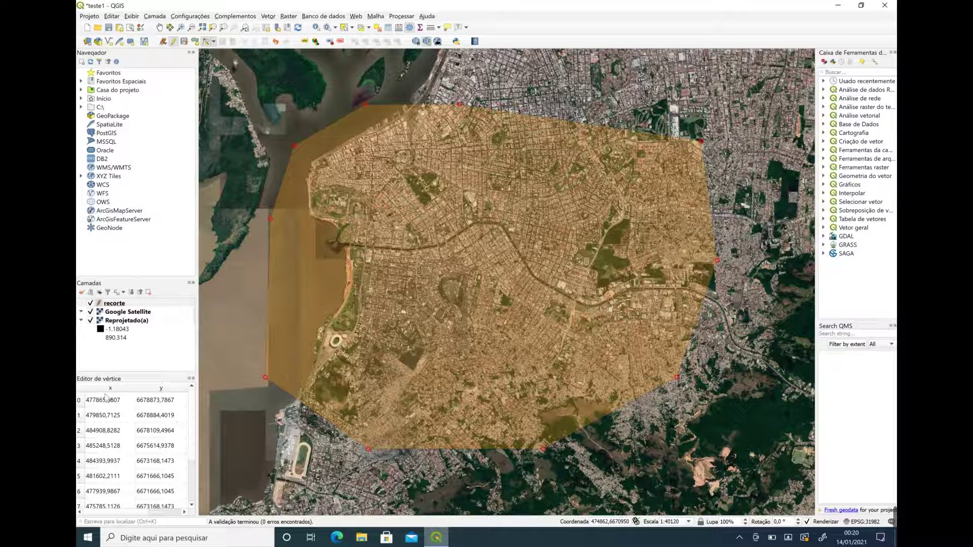
{"action": "left_click", "coordinate": [122, 404]}
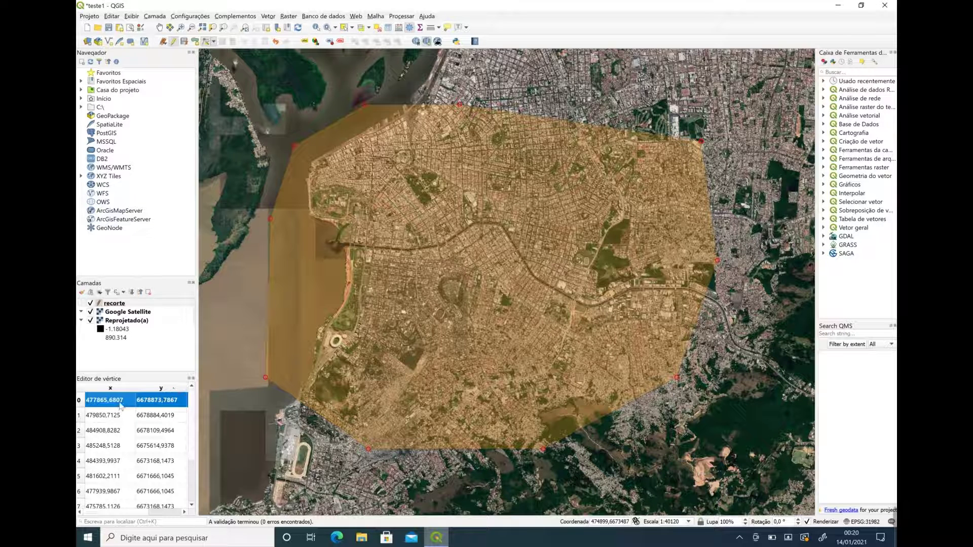
{"action": "double_click", "coordinate": [100, 404]}
{"action": "left_click_drag", "start_coordinate": [122, 400], "coordinate": [86, 400]}
{"action": "type", "text": "600"}
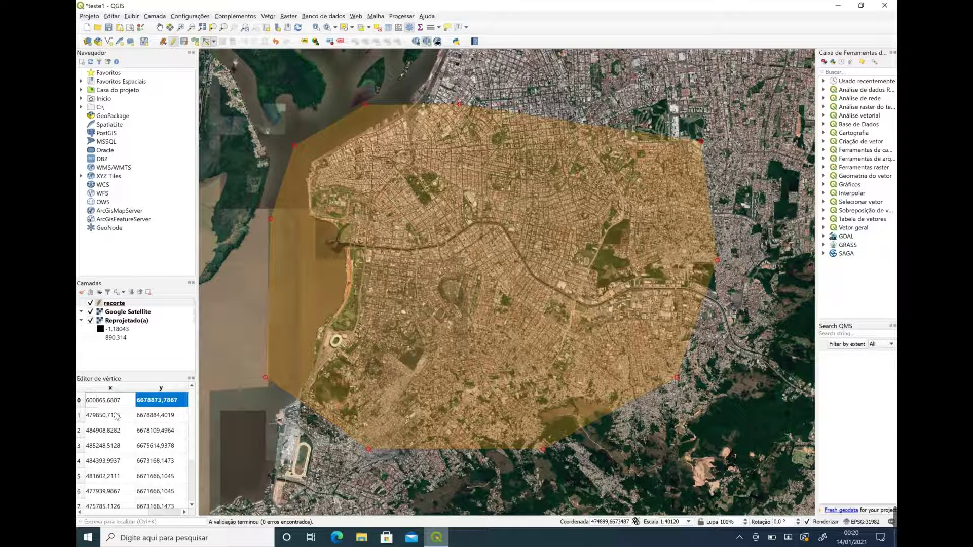
{"action": "key", "text": "Escape"}
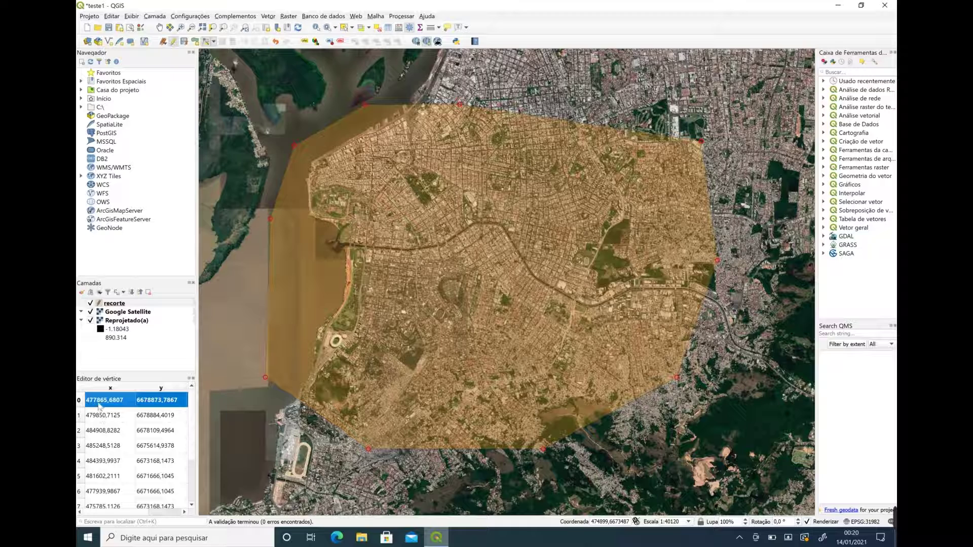
- Set the x coordinate of vertex 0 to 477305,6807, and stop editing the recorte layer, saving its edits
{"action": "double_click", "coordinate": [98, 403]}
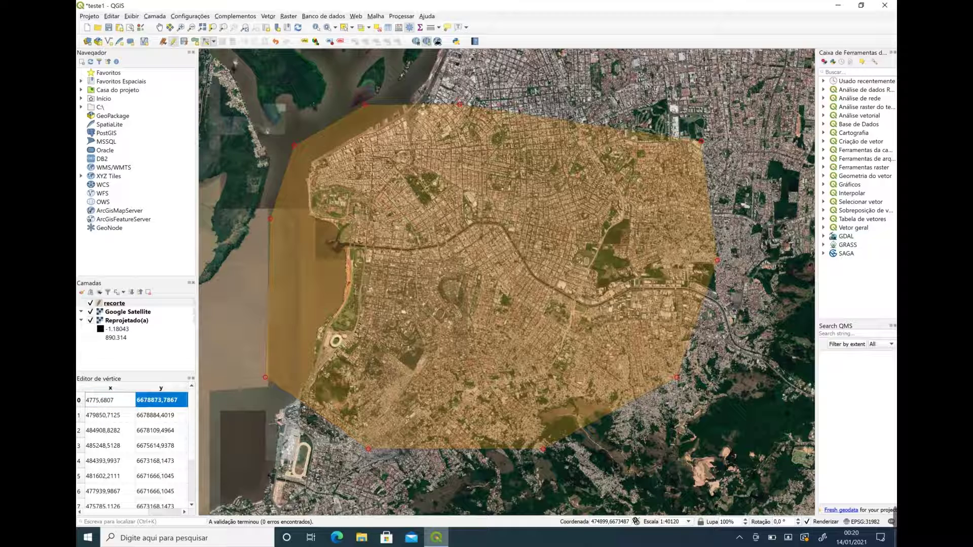
{"action": "type", "text": "30"}
{"action": "left_click", "coordinate": [150, 421]}
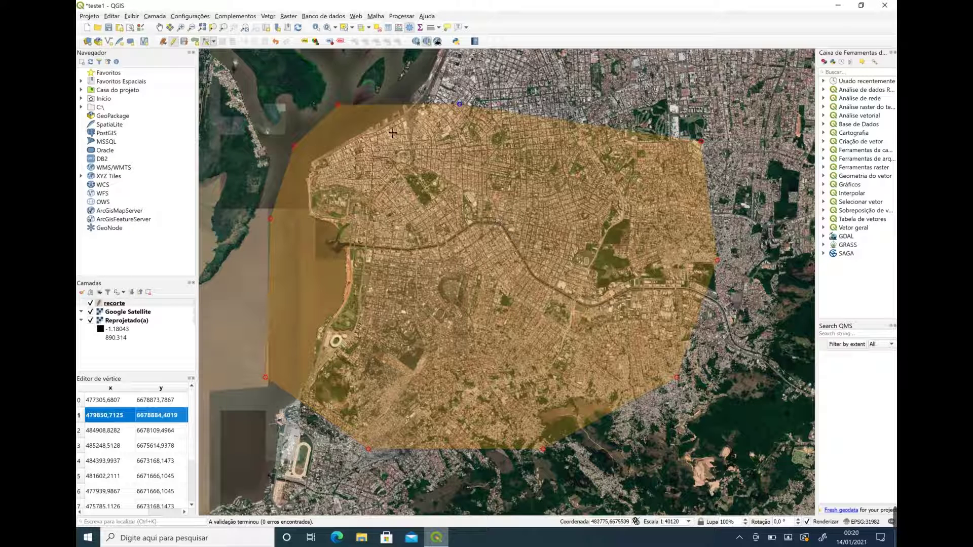
{"action": "left_click", "coordinate": [174, 42]}
{"action": "left_click", "coordinate": [485, 284]}
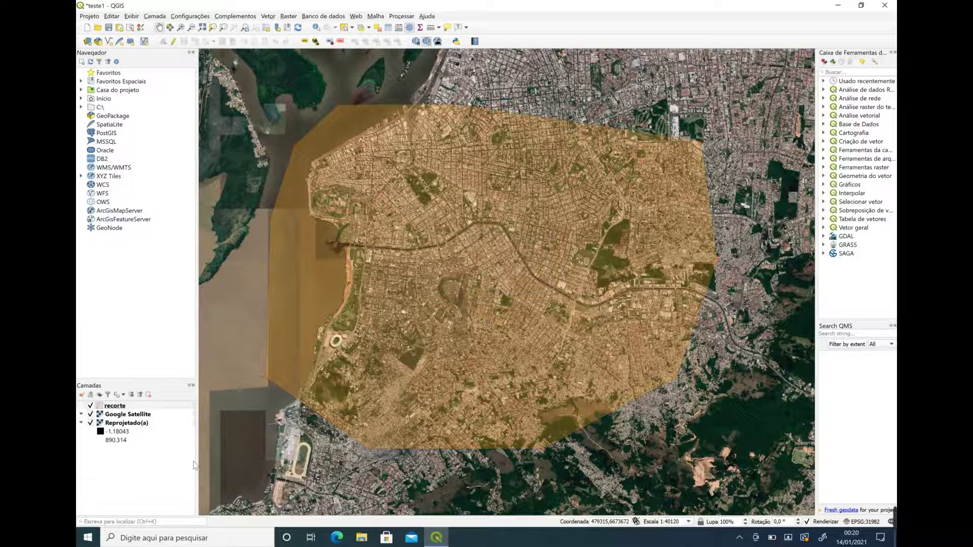
- Set up a raster clip by mask layer with Reprojetado(a) as the input layer and recorte as the mask
{"action": "left_click", "coordinate": [118, 407]}
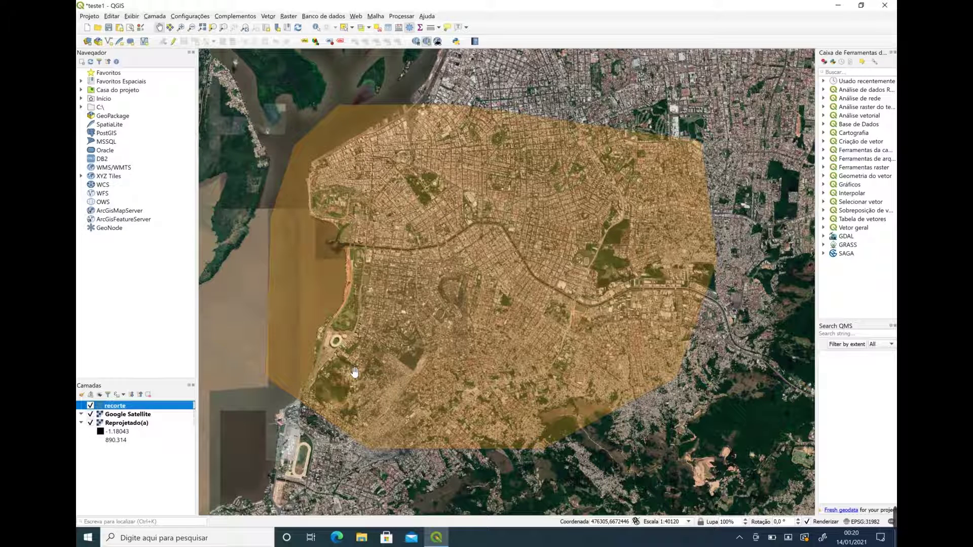
{"action": "left_click", "coordinate": [123, 423]}
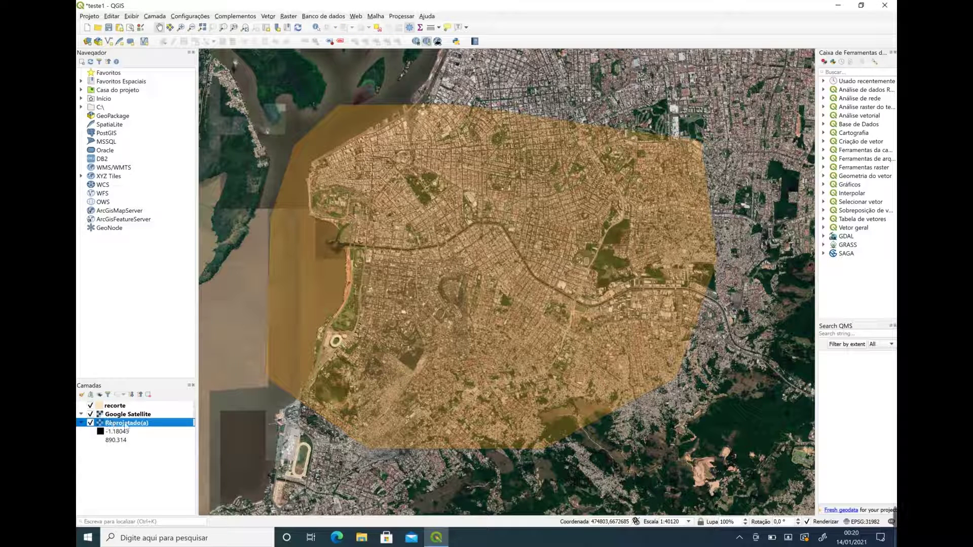
{"action": "left_click", "coordinate": [116, 406]}
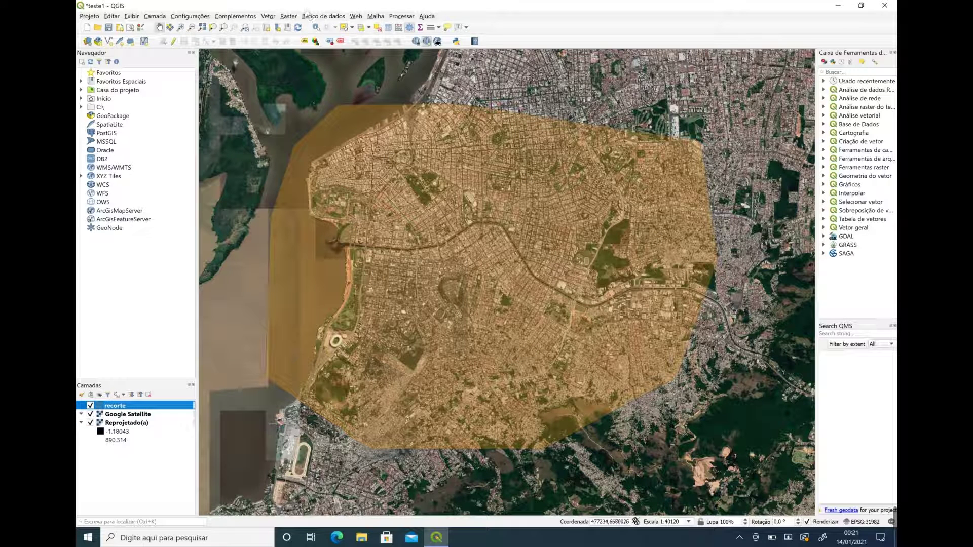
{"action": "left_click", "coordinate": [290, 17]}
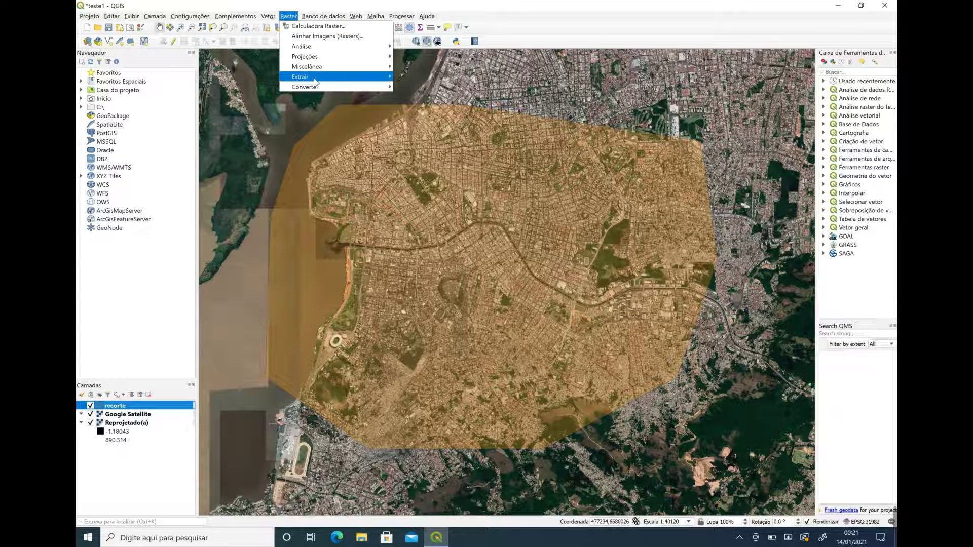
{"action": "mouse_move", "coordinate": [357, 77]}
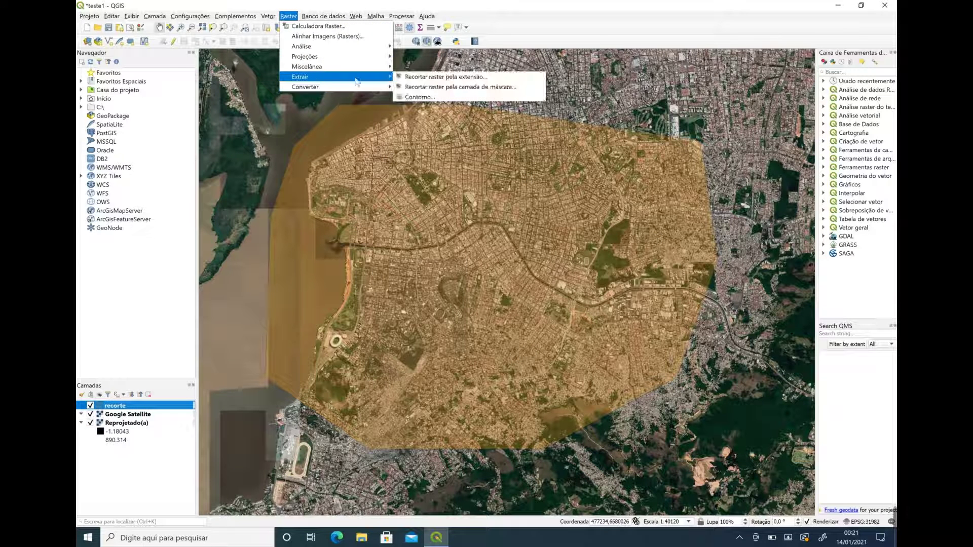
{"action": "left_click", "coordinate": [458, 88]}
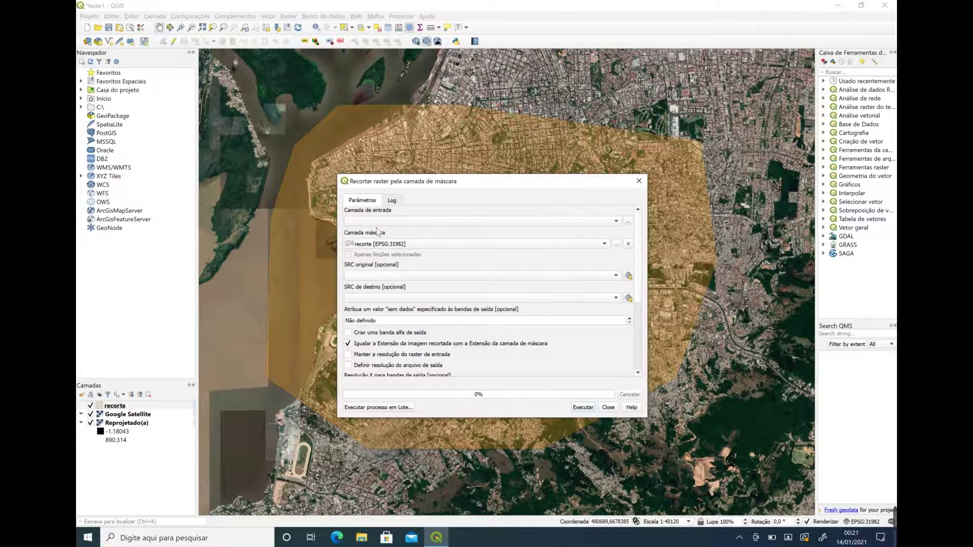
{"action": "left_click", "coordinate": [354, 223]}
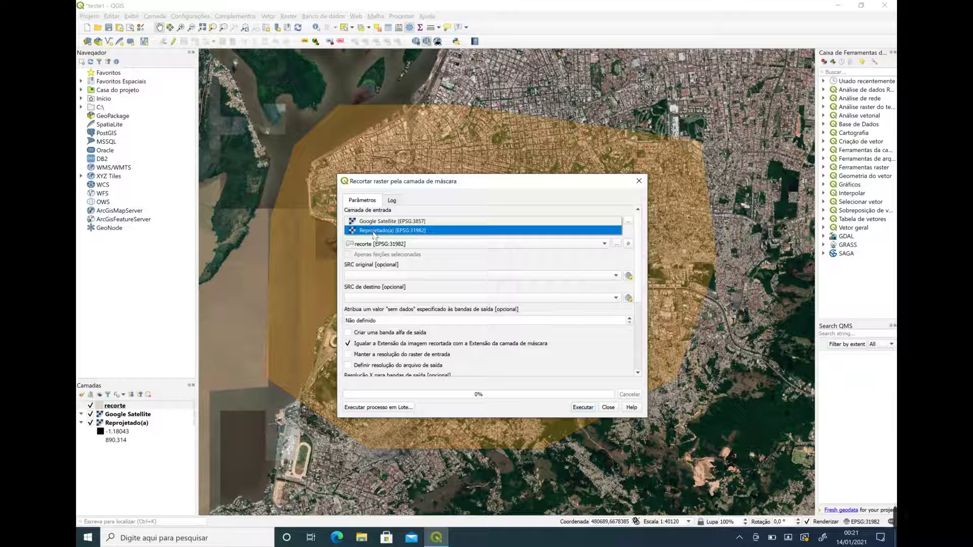
{"action": "left_click", "coordinate": [375, 230]}
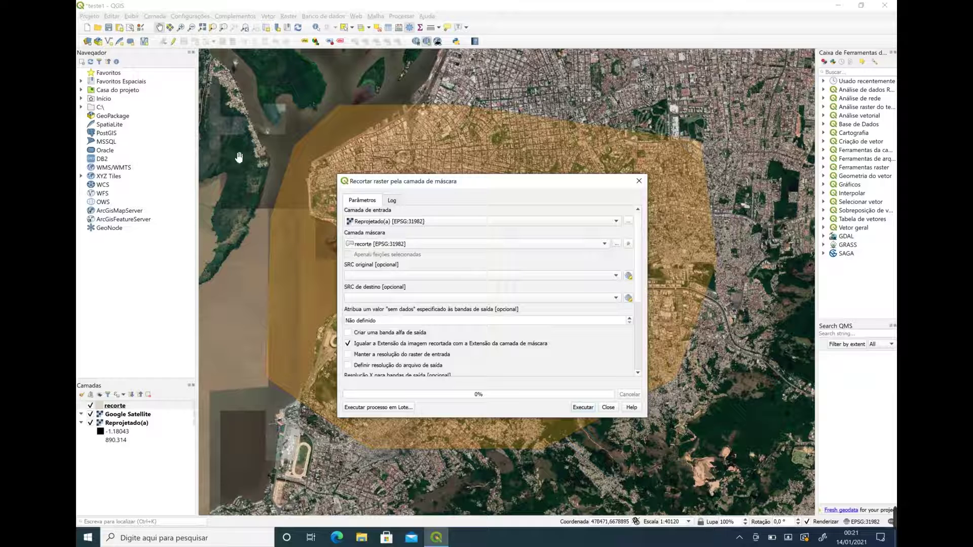
- Set the source and target CRS to the project's EPSG:31982 - SIRGAS 2000 / UTM zone 22S, and run the clip
{"action": "left_click", "coordinate": [384, 278]}
{"action": "left_click", "coordinate": [382, 278]}
{"action": "left_click", "coordinate": [368, 277]}
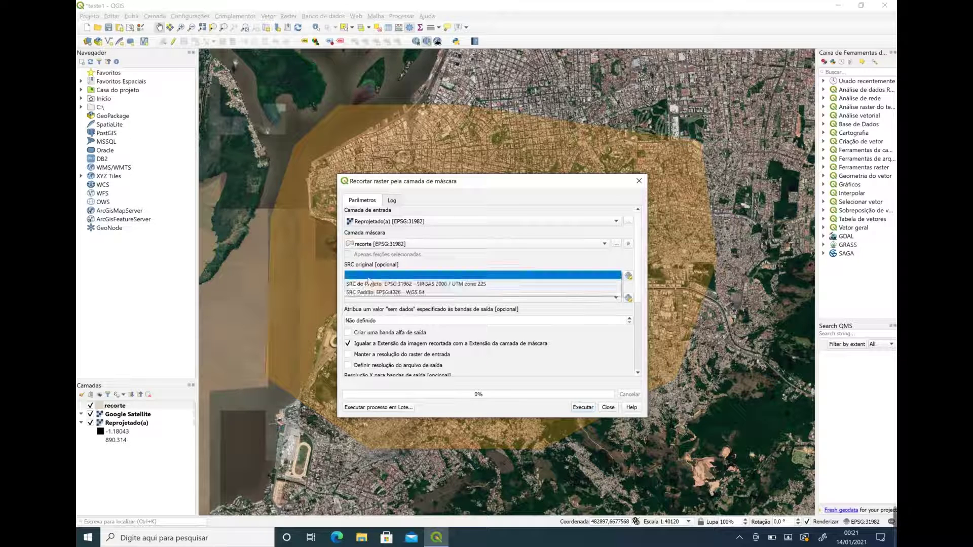
{"action": "left_click", "coordinate": [433, 284]}
{"action": "left_click", "coordinate": [433, 298]}
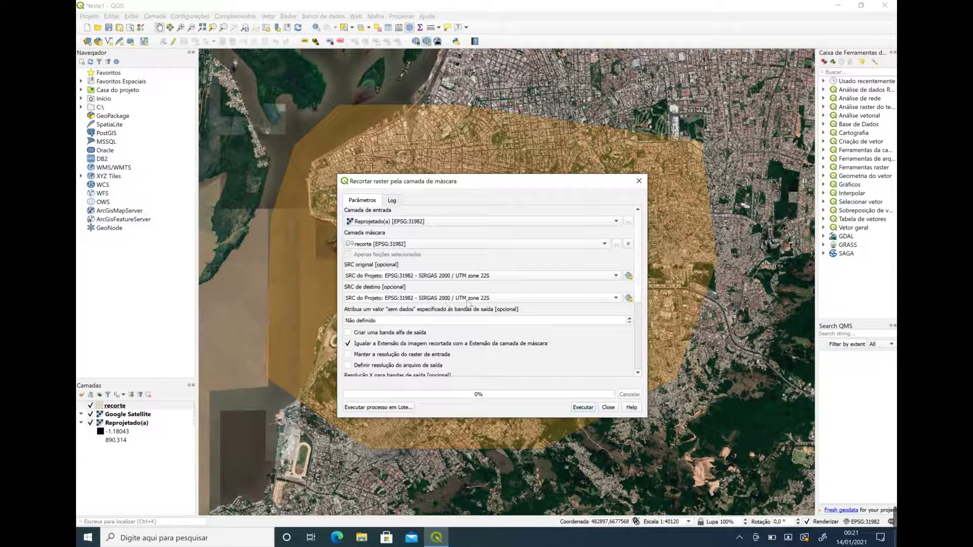
{"action": "left_click", "coordinate": [584, 408]}
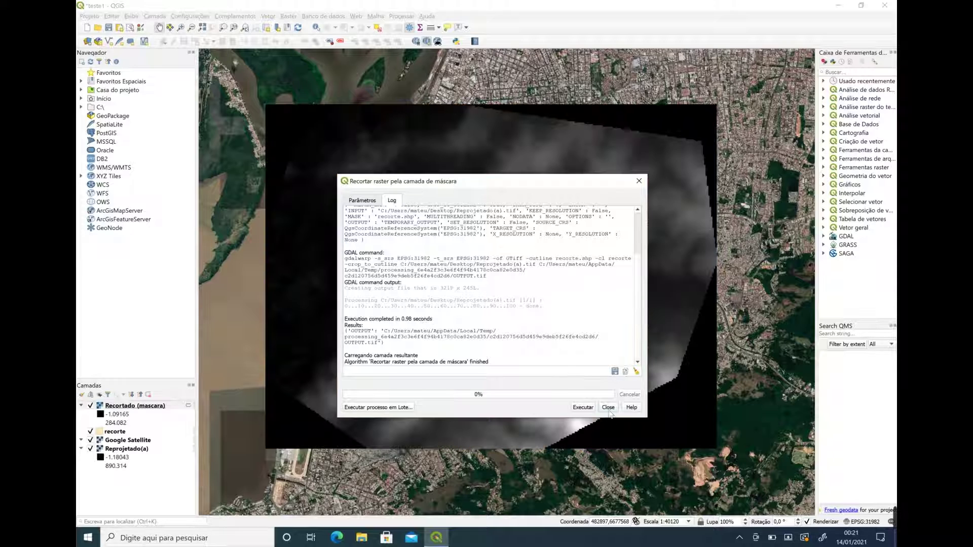
{"action": "left_click", "coordinate": [608, 408]}
- Hide the recorte, Google Satellite and Reprojetado(a) layers so only the clipped raster is shown
{"action": "left_click", "coordinate": [90, 431]}
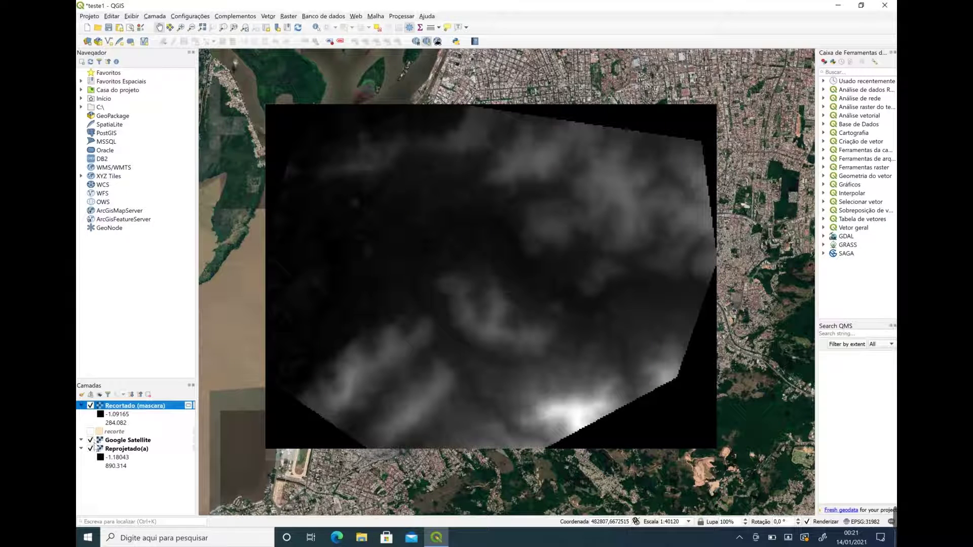
{"action": "left_click", "coordinate": [90, 440]}
{"action": "left_click", "coordinate": [90, 448]}
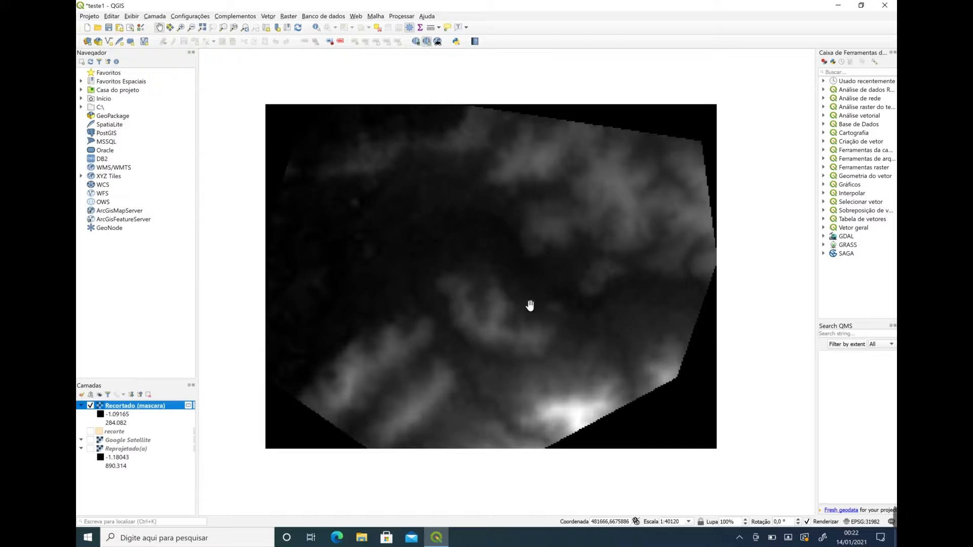
{"action": "mouse_move", "coordinate": [894, 512]}
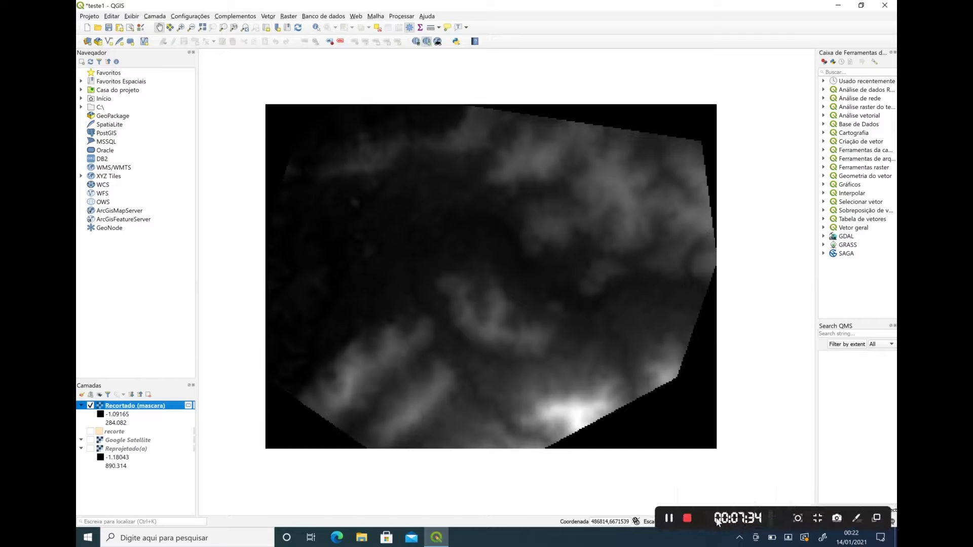
{"action": "left_click", "coordinate": [688, 518]}
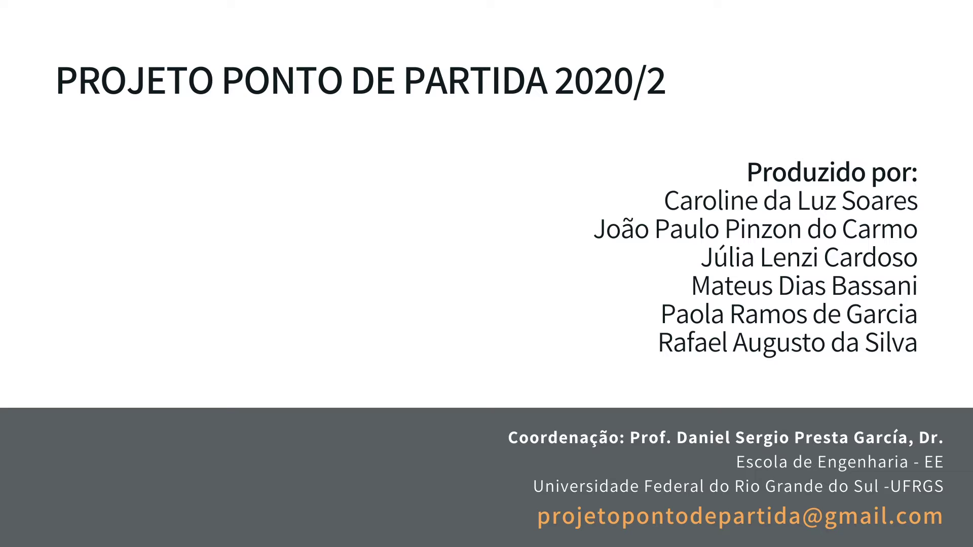